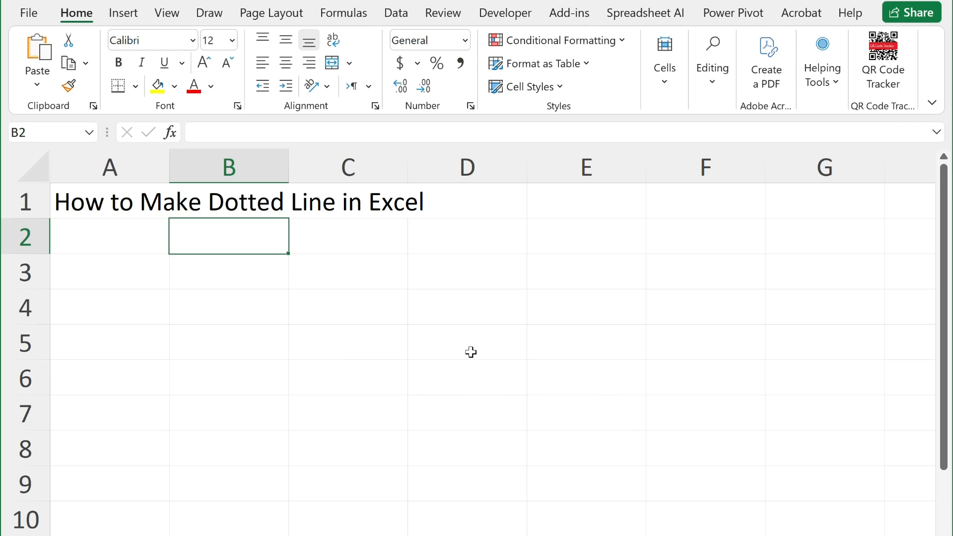
Select the non-adjacent cells A3, B4, C5, B6, A7, B9, B8, C7, D3 and D5 together.
left_click(104, 270)
key("F4")
left_click(208, 317)
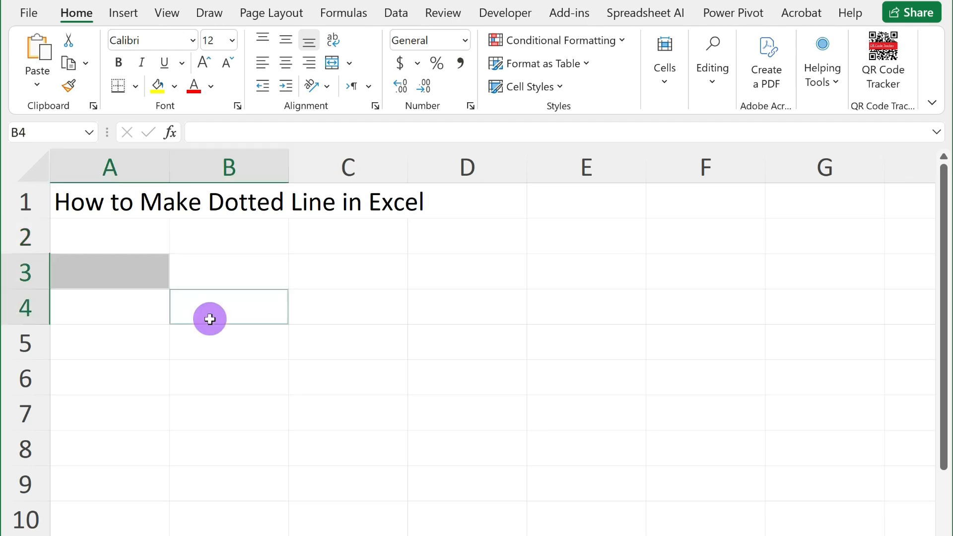
key("F4")
left_click(331, 338)
key("F4")
left_click(180, 389)
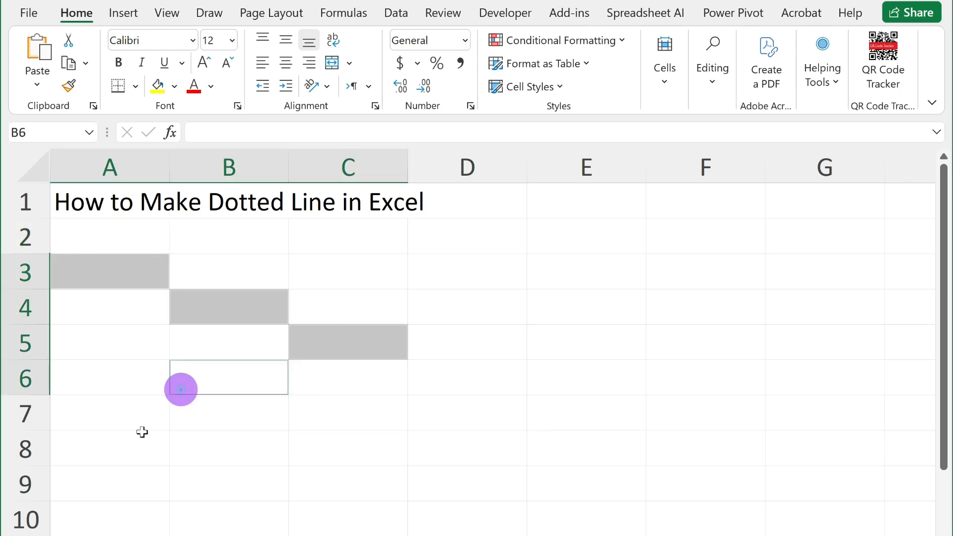
key("F4")
left_click(102, 426)
key("F4")
left_click(245, 480)
key("F4")
left_click(242, 441)
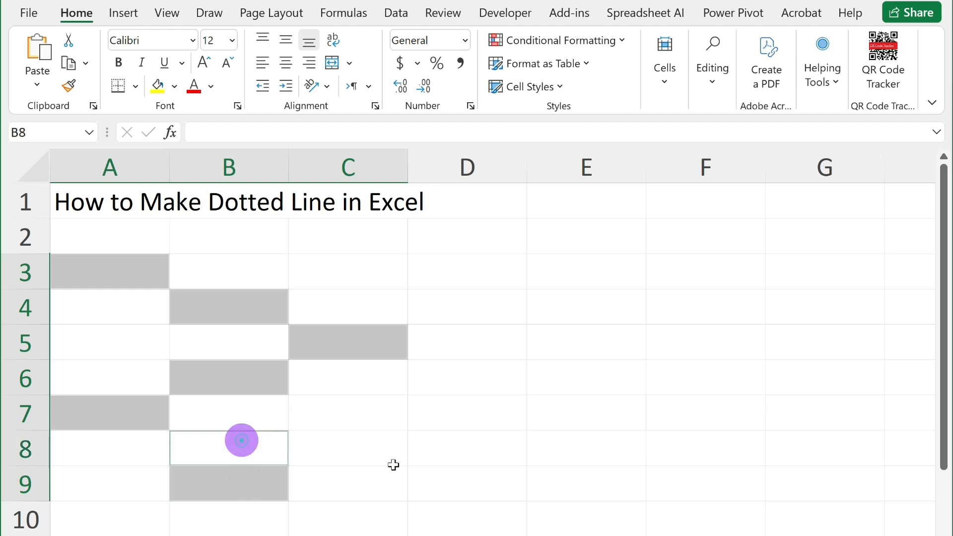
key("F4")
left_click(375, 427)
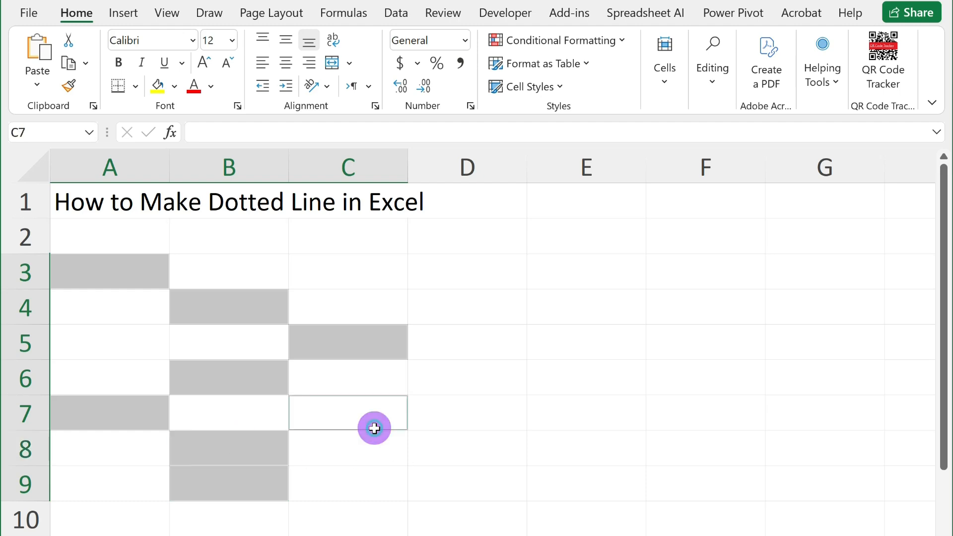
key("F4")
left_click(442, 282)
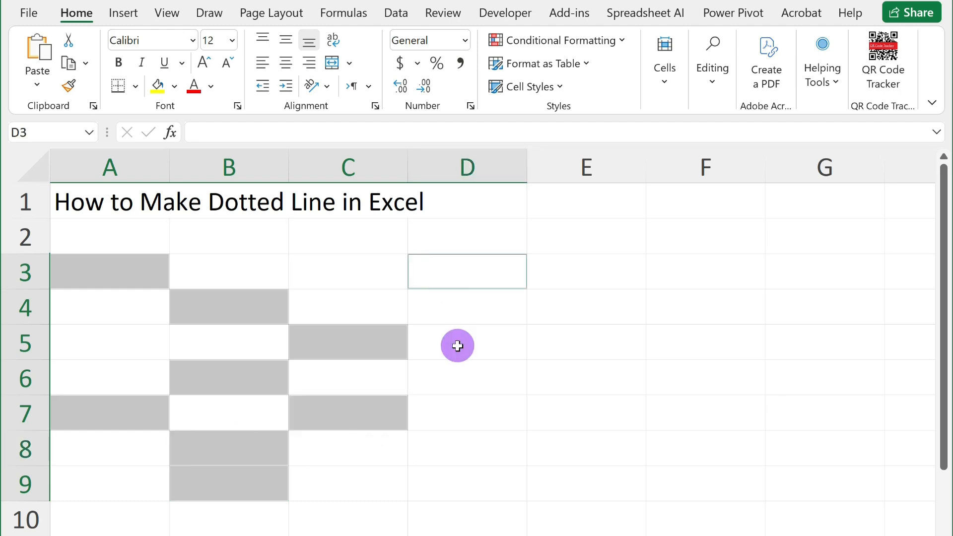
key("F4")
left_click(457, 345)
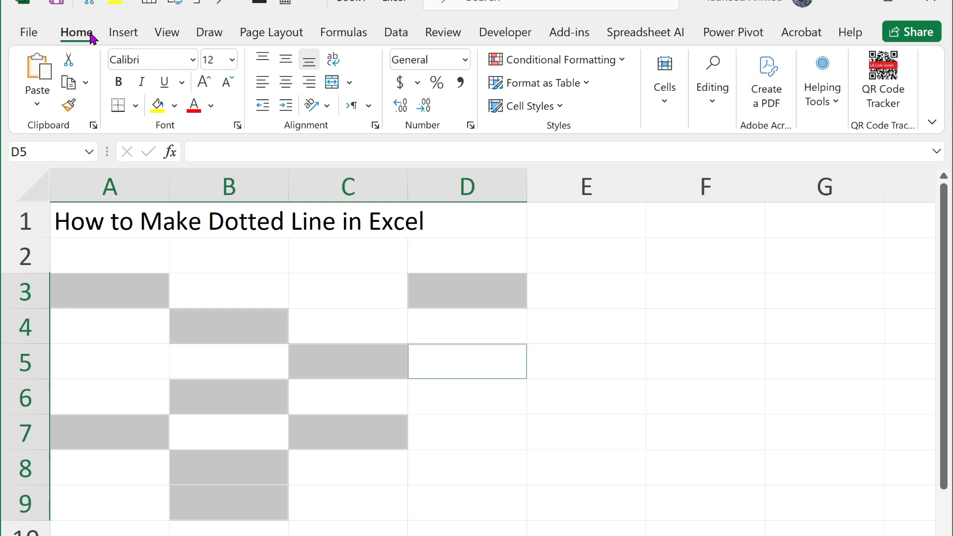
Choose a thick dashed line in standard green as the selected cells' border style and set it as their outline.
left_click(76, 34)
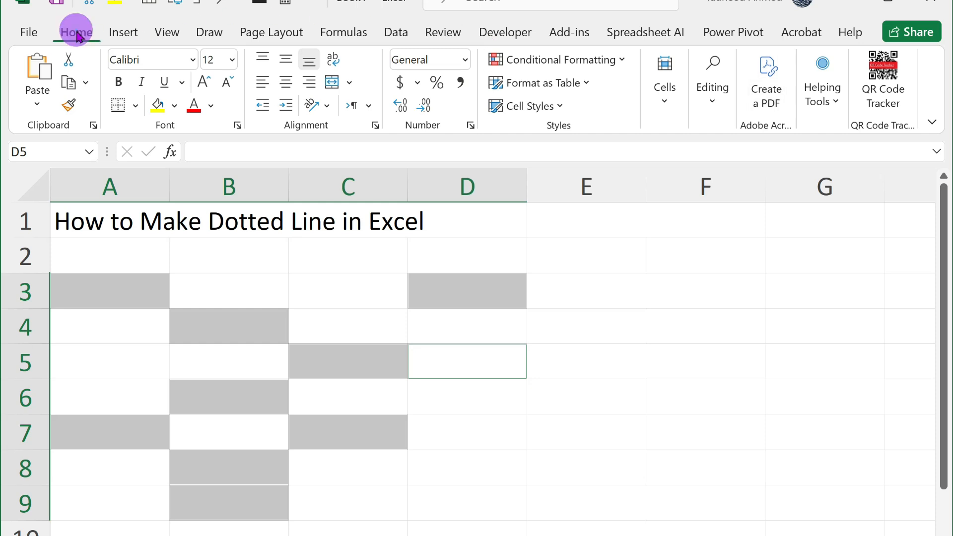
left_click(238, 126)
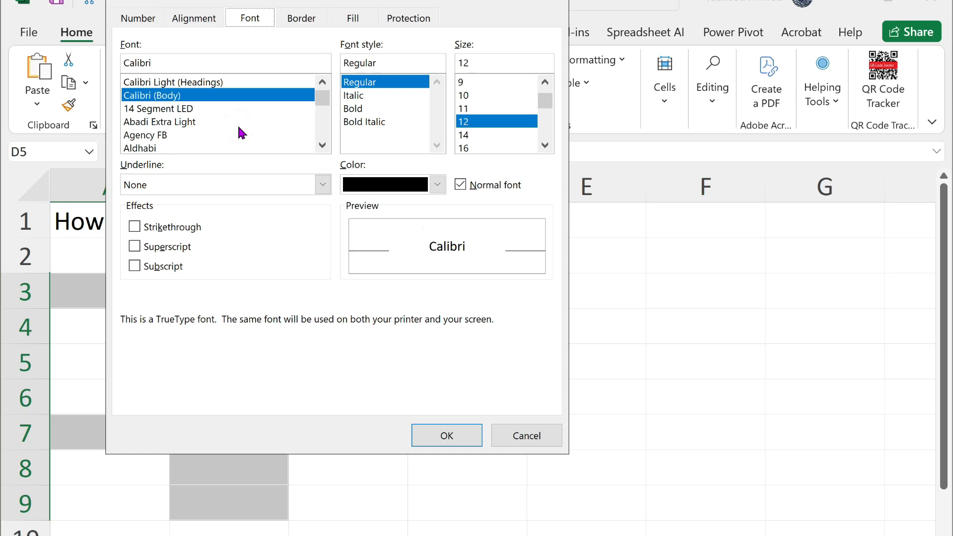
left_click(302, 20)
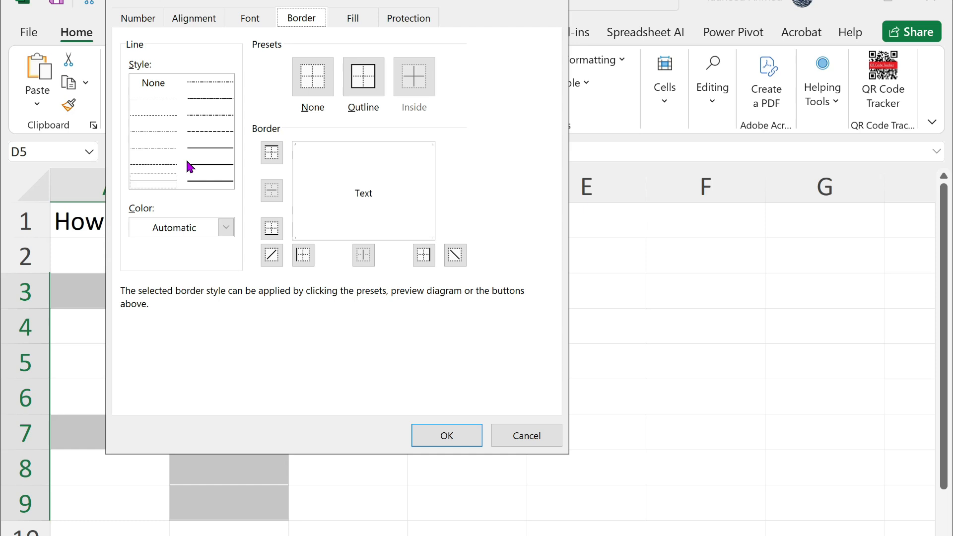
left_click(198, 119)
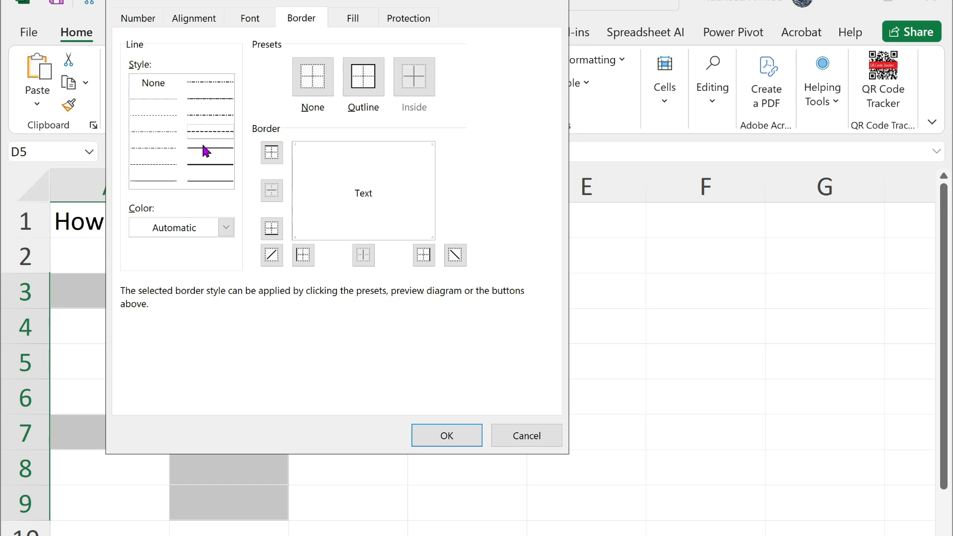
left_click(226, 228)
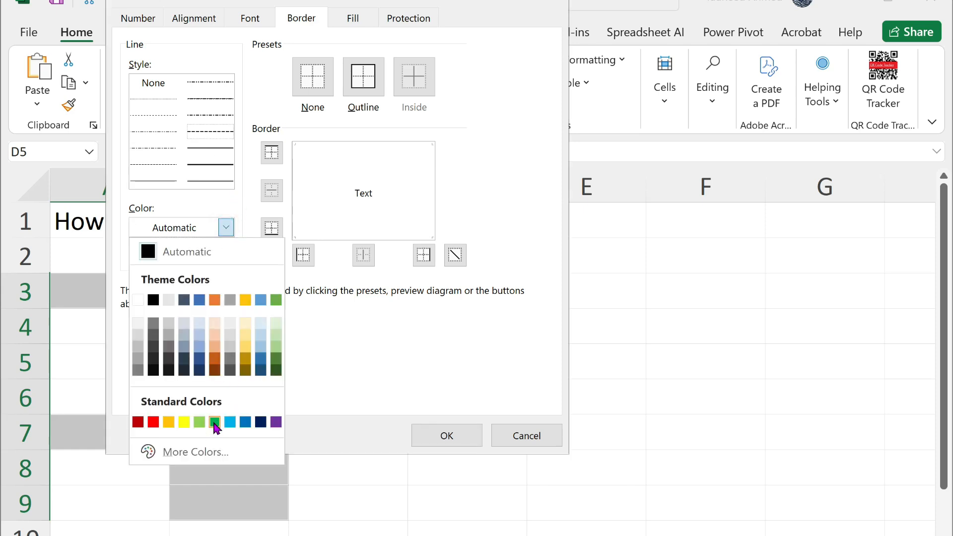
left_click(215, 423)
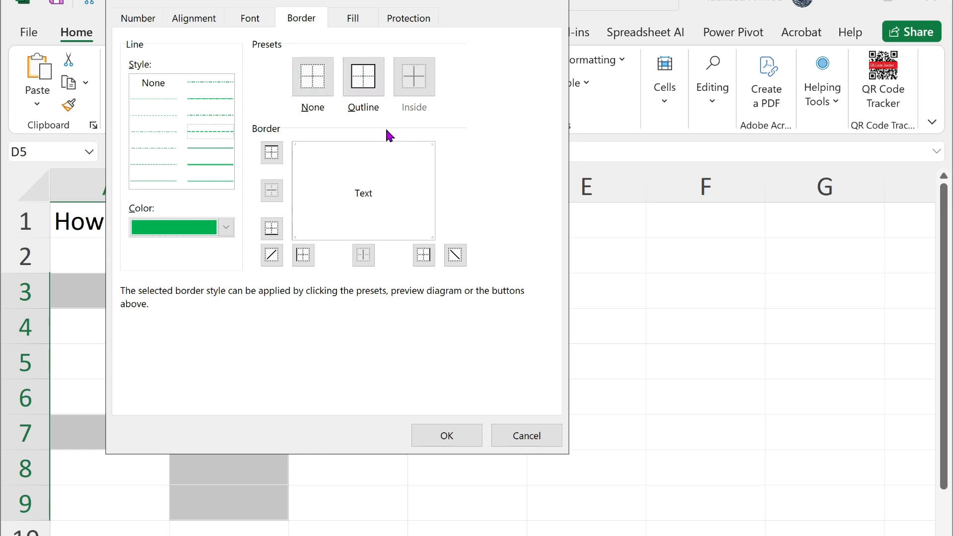
left_click(371, 79)
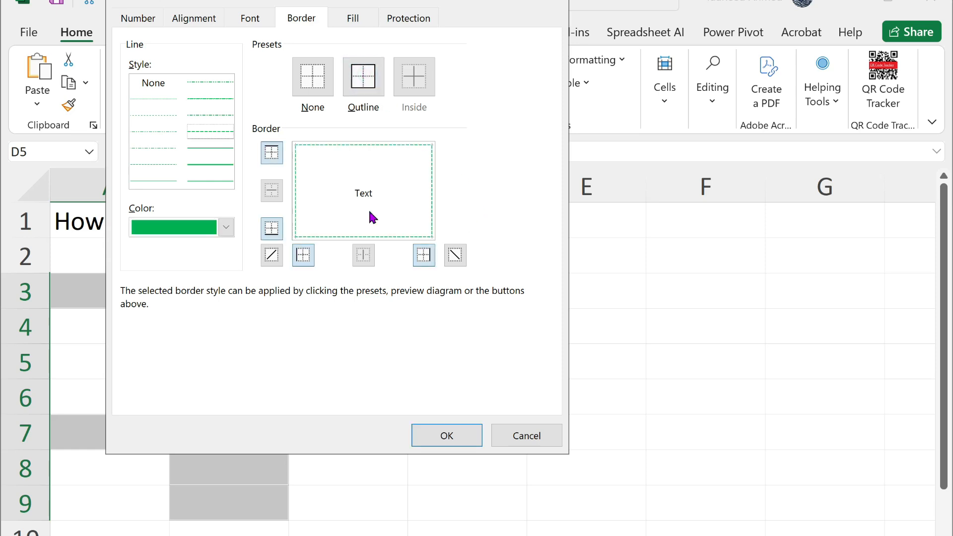
Try both diagonal borders in the preview and remove them so only the outline is left.
left_click(456, 256)
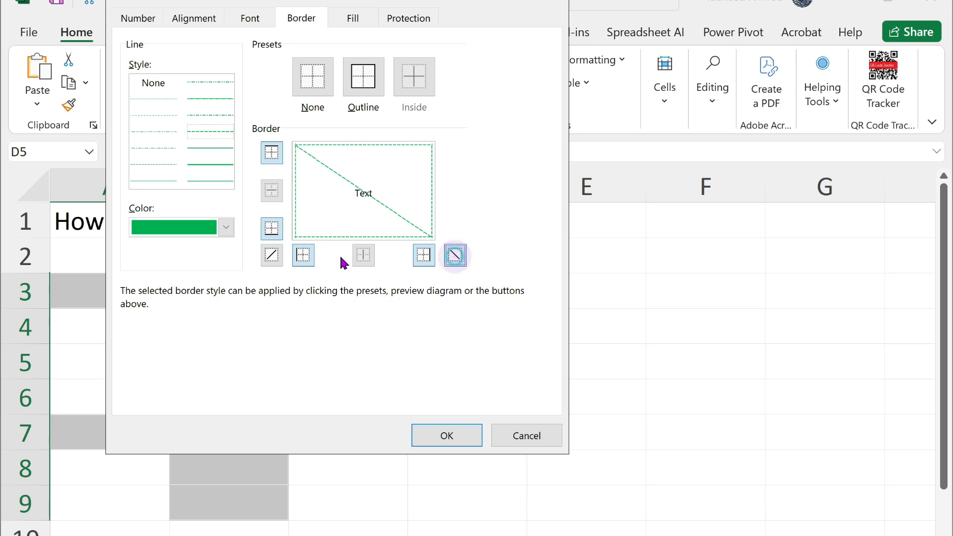
left_click(272, 256)
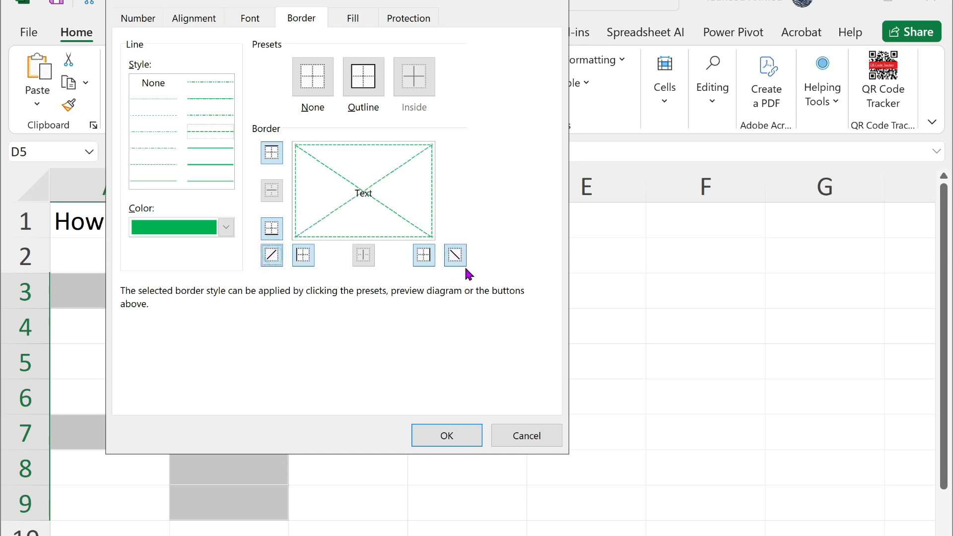
left_click(455, 256)
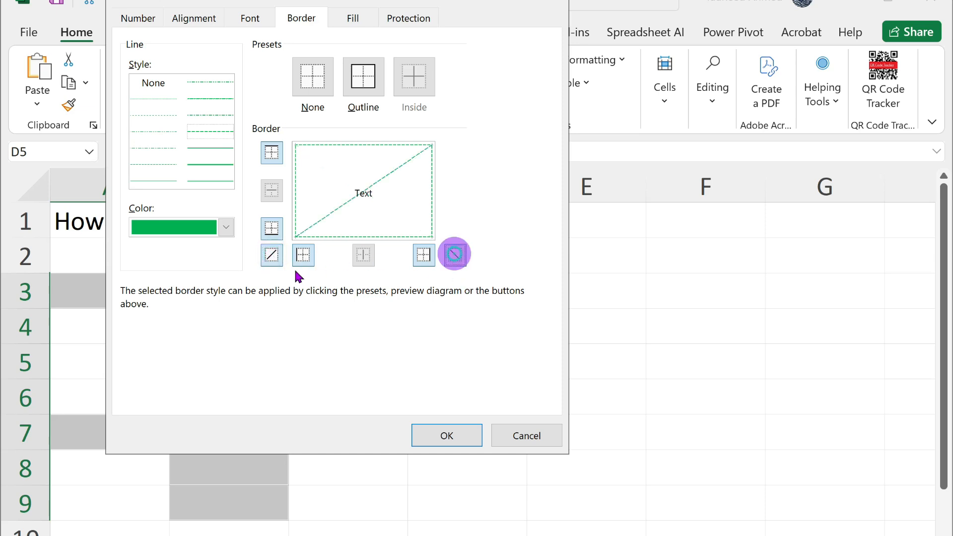
left_click(274, 256)
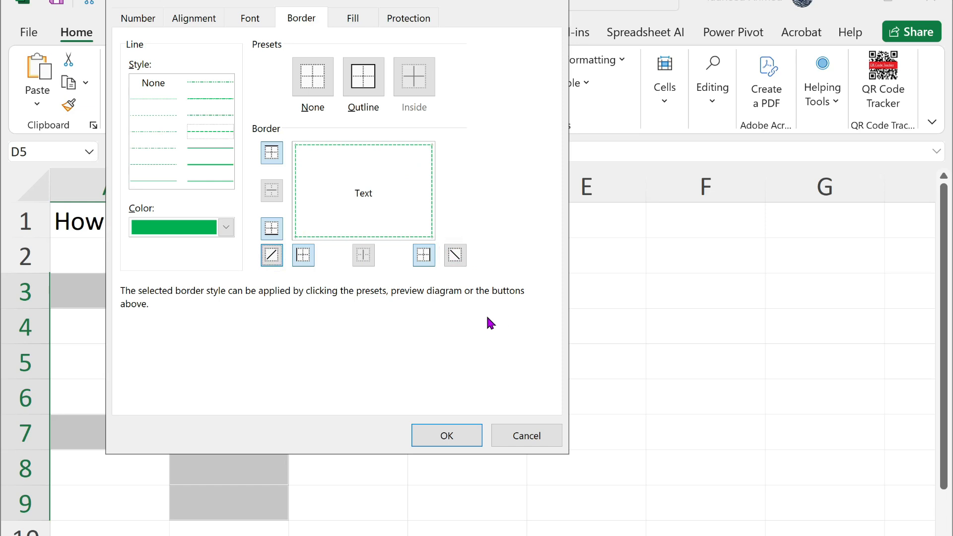
Apply the green dashed outline to the selected cells and undo it.
left_click(452, 432)
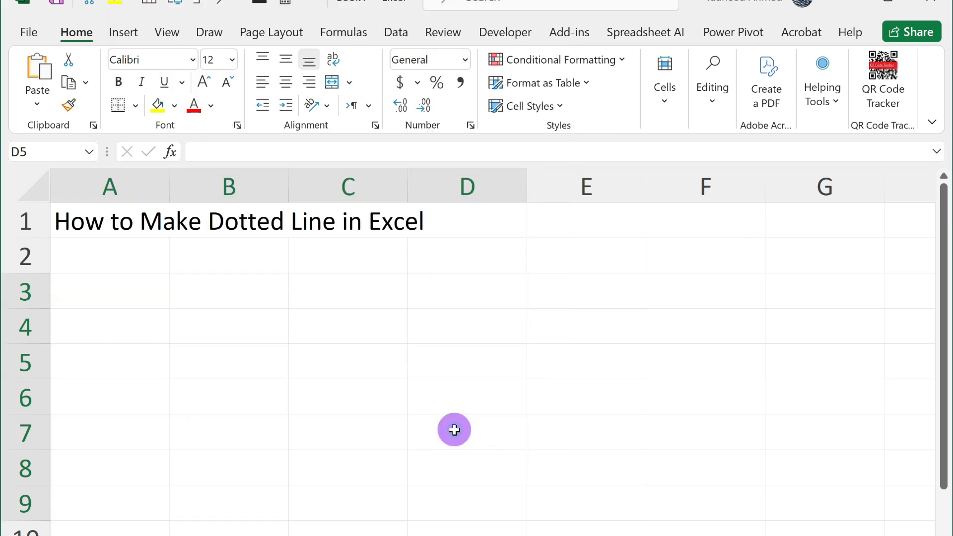
left_click(484, 427)
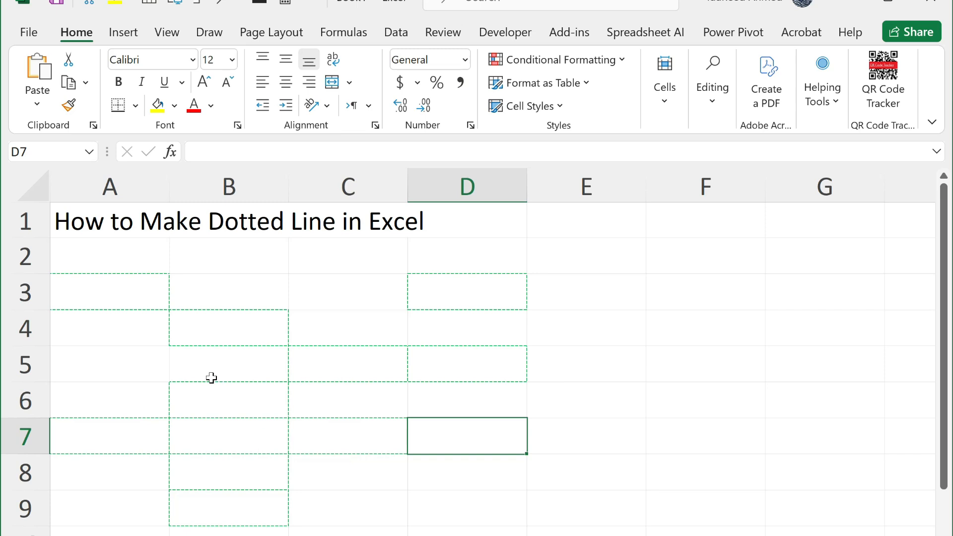
key("ctrl+z")
left_click(506, 436)
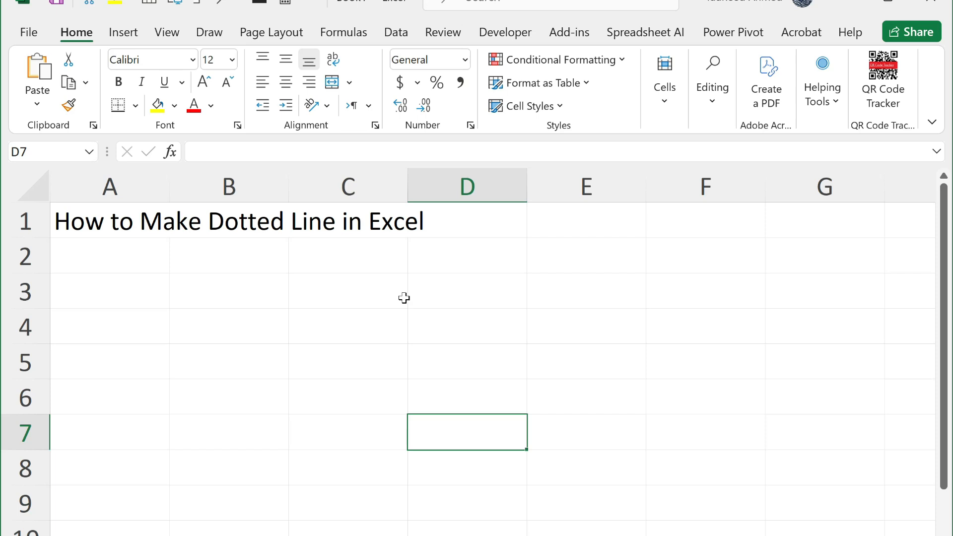
Draw a straight line shape about 2.15" long along the boundary between rows 3 and 4, spanning columns A to C.
left_click(123, 33)
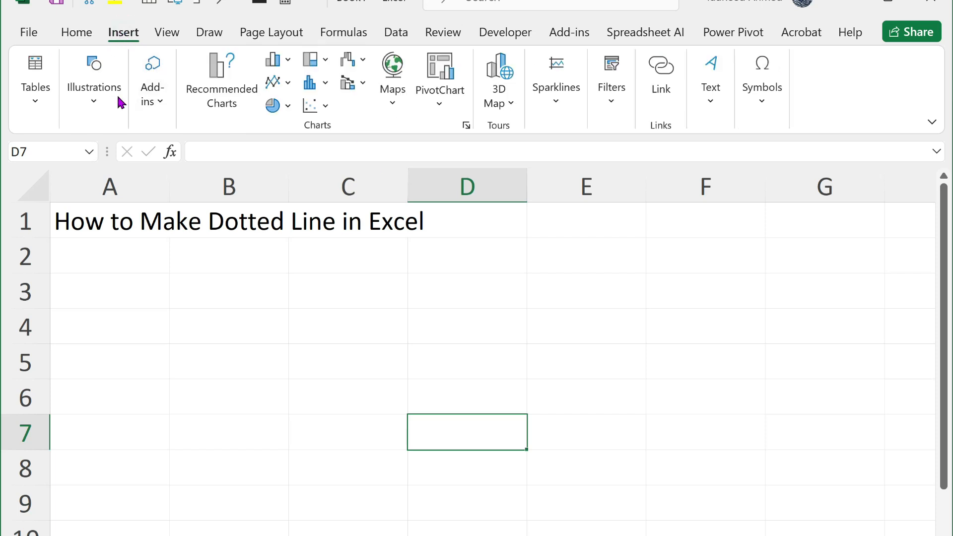
left_click(99, 104)
left_click(130, 184)
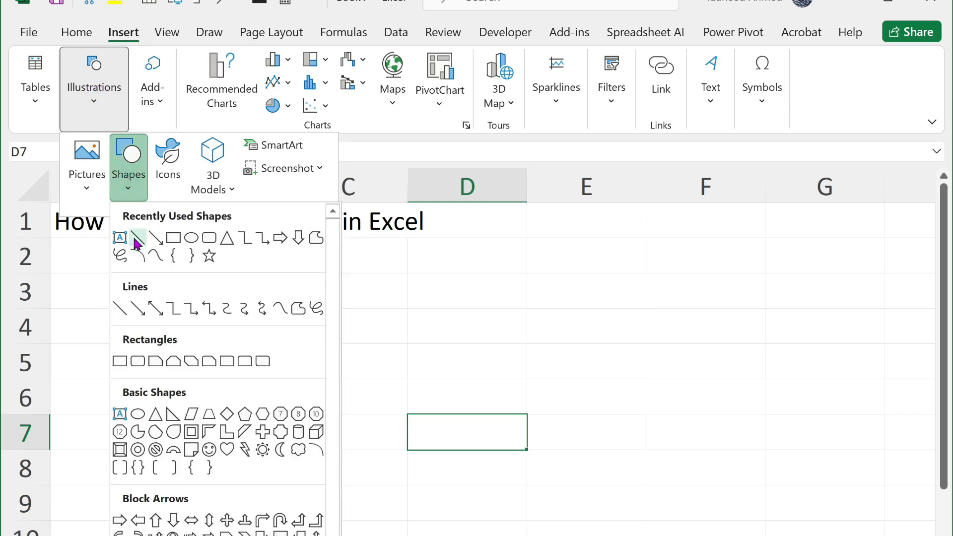
left_click(136, 240)
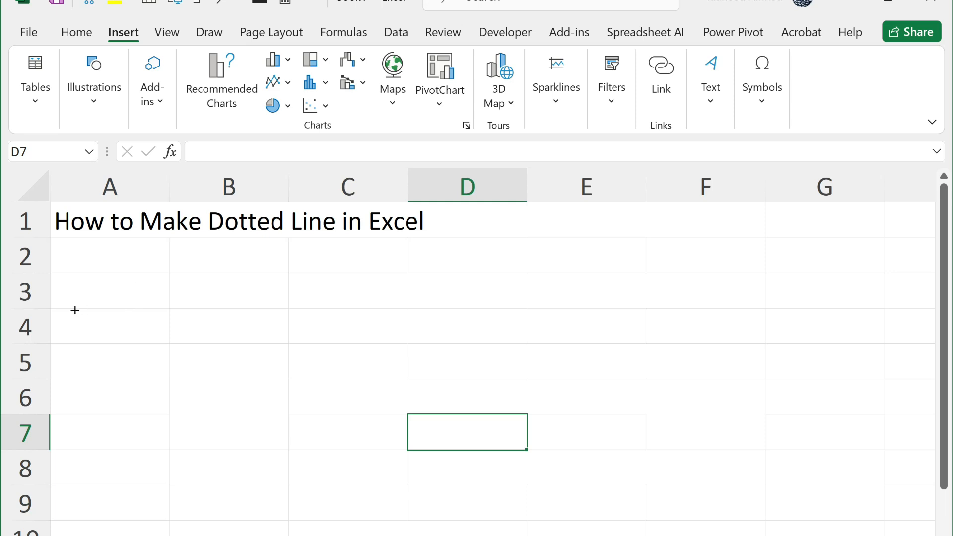
left_click_drag(57, 308, 403, 308)
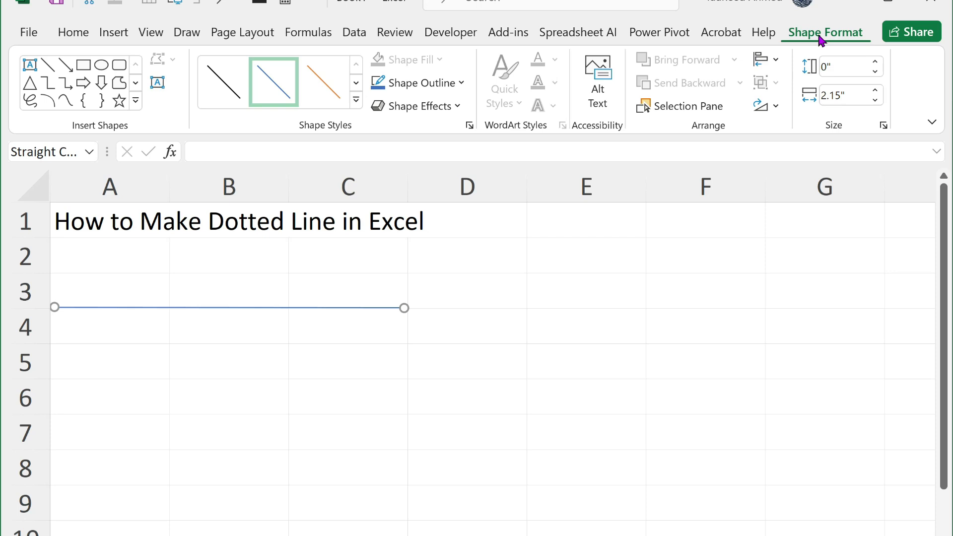
Set the outline weight of the drawn line to 4½ pt.
left_click(820, 40)
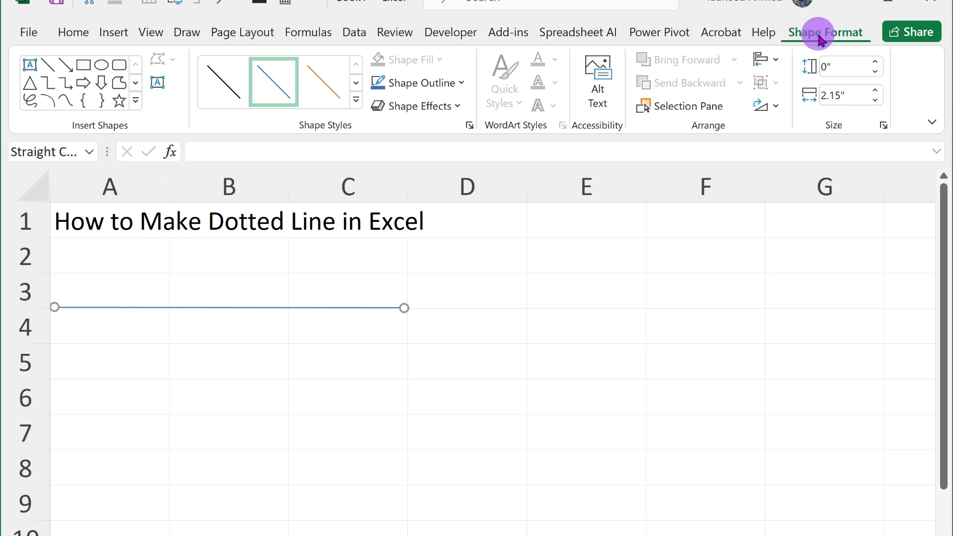
left_click(461, 84)
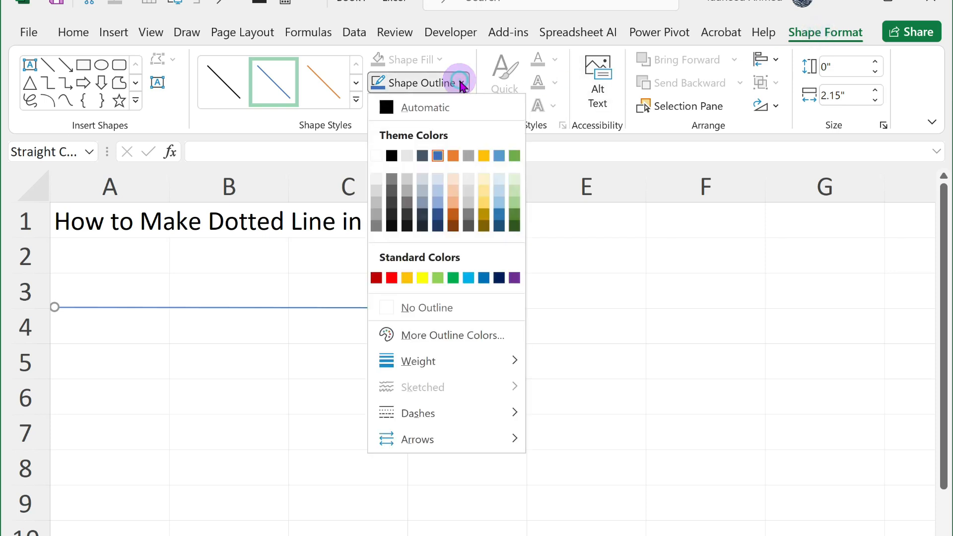
mouse_move(452, 362)
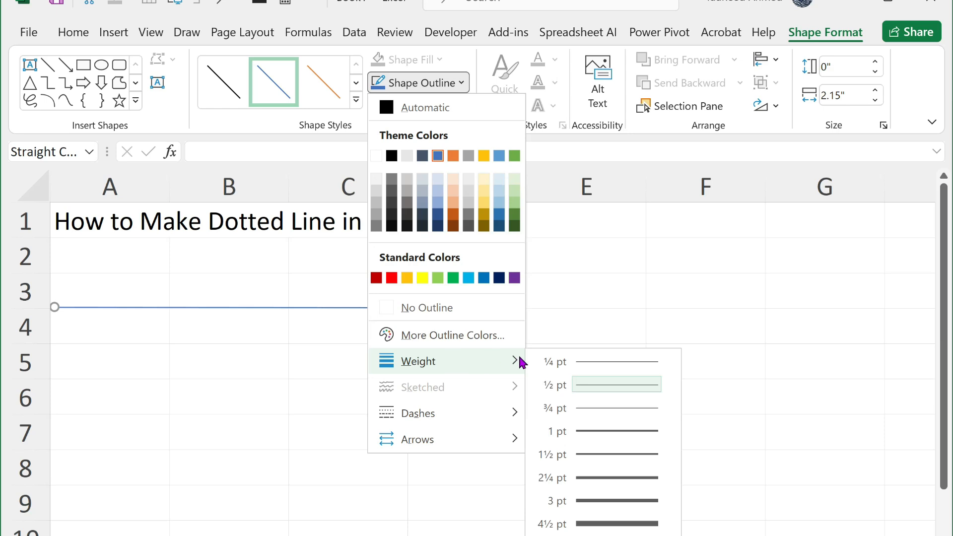
left_click(603, 524)
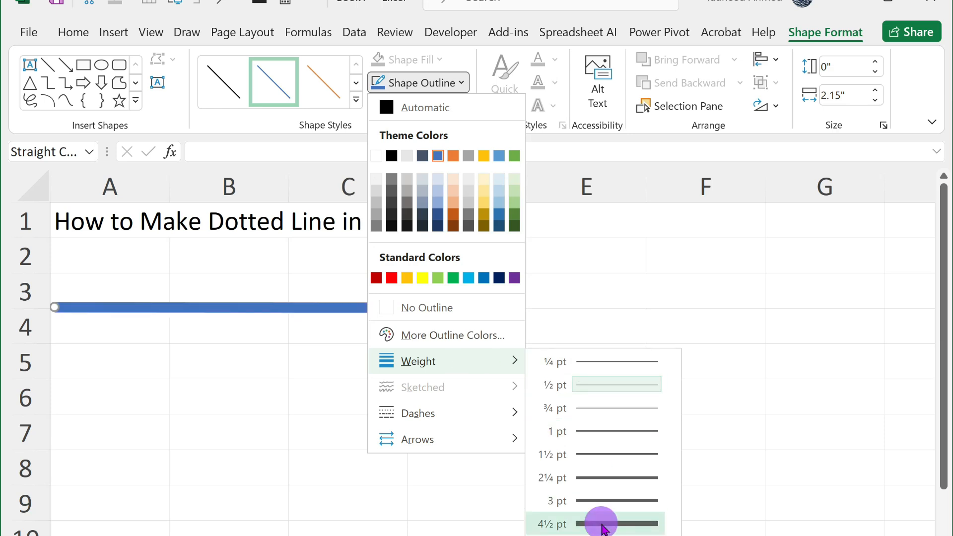
Change the line's outline to the third dash style, giving evenly spaced short dashes.
left_click(462, 83)
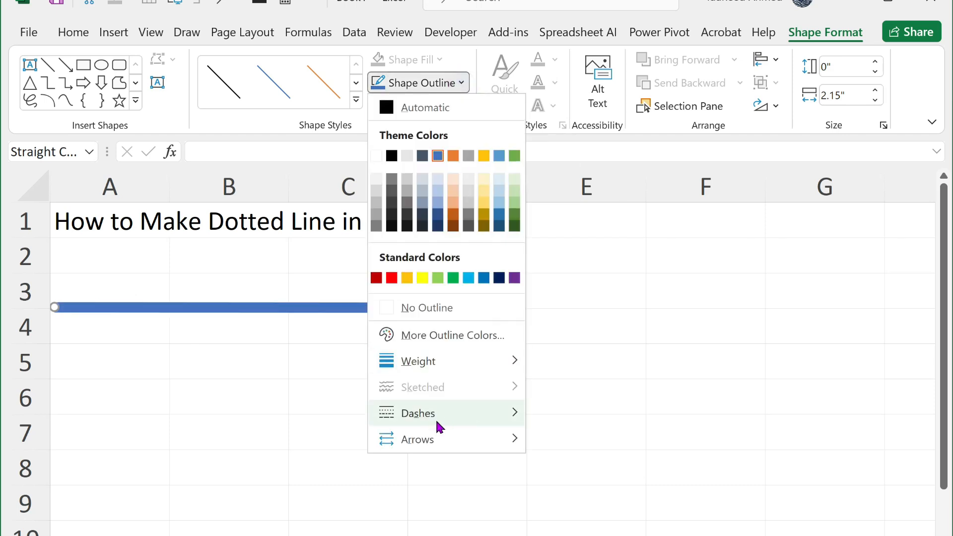
mouse_move(431, 420)
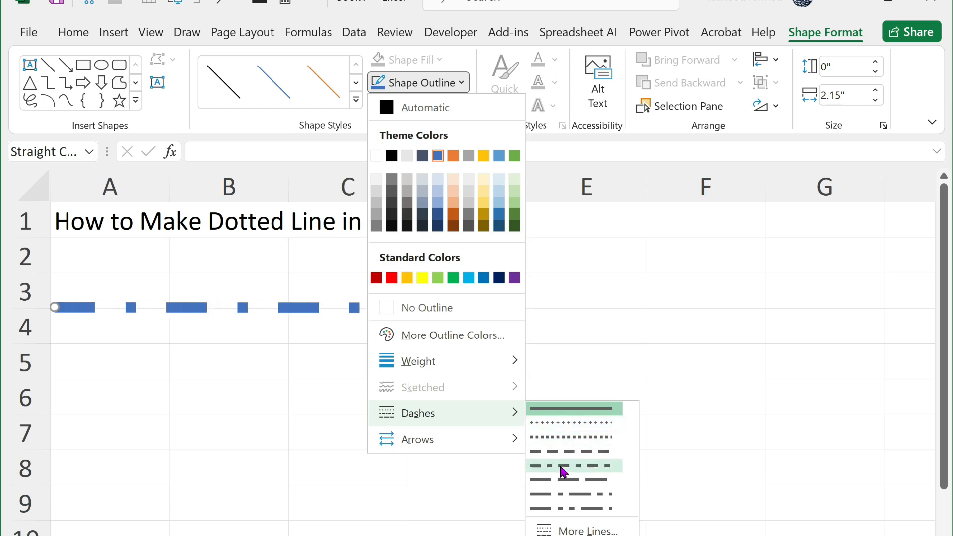
left_click(557, 437)
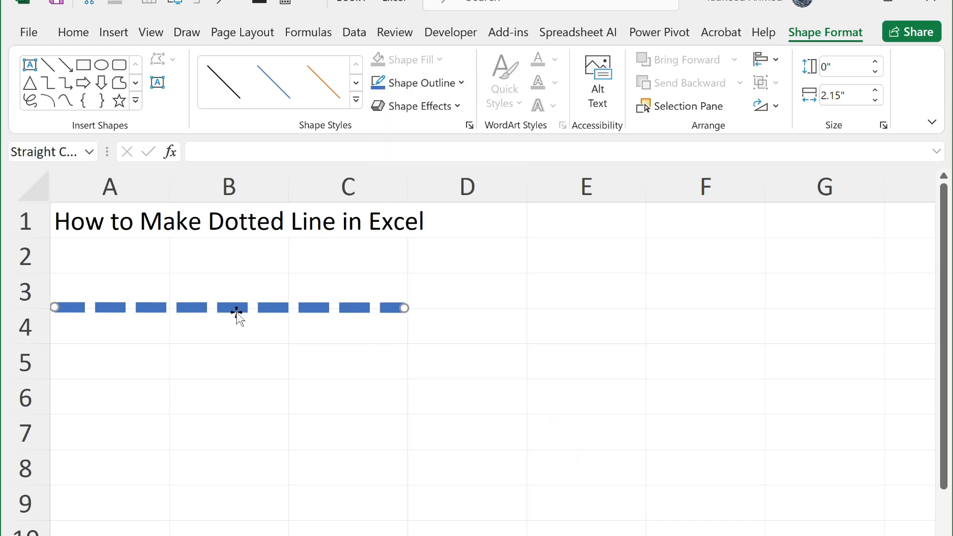
Move the dashed line to the boundary between rows 5 and 6, and place a duplicate between rows 3 and 4.
left_click(236, 312)
left_click_drag(236, 312, 233, 383)
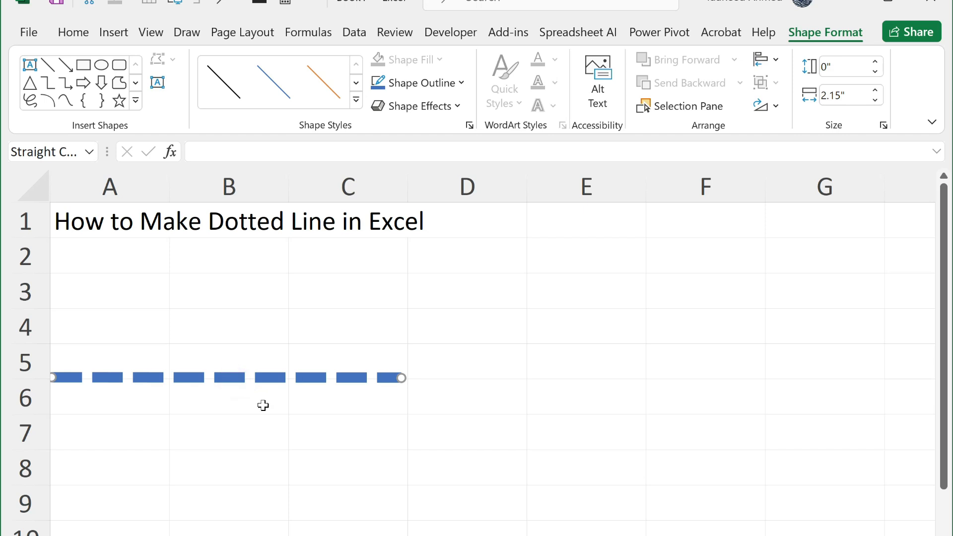
key("ctrl+d")
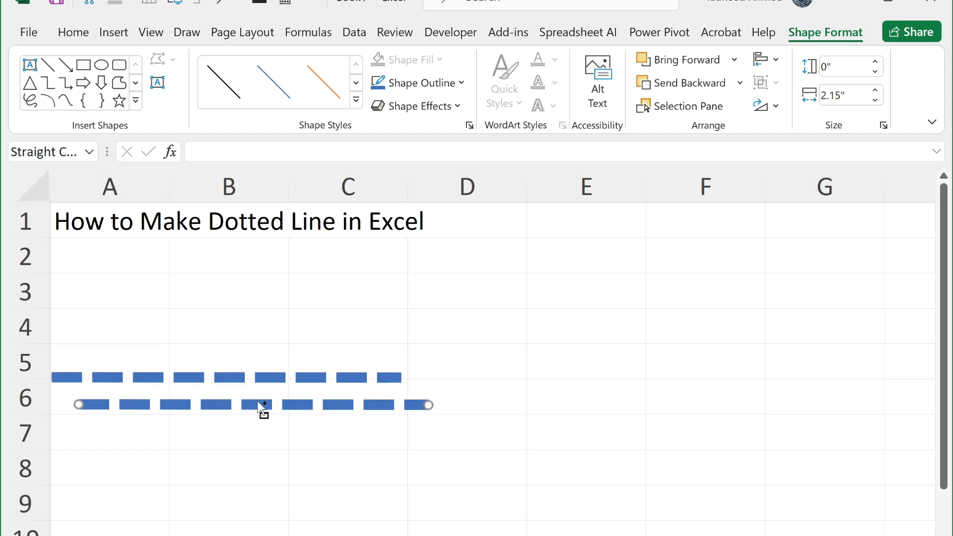
left_click_drag(248, 406, 219, 312)
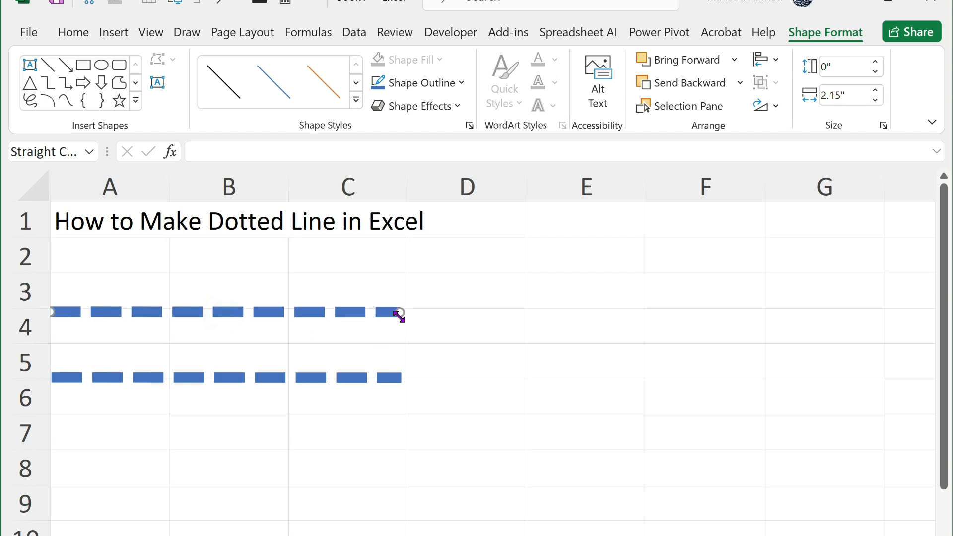
Reshape the duplicate into a near-vertical line about 1.21" tall between columns A and B, and place a copy between columns B and C.
left_click_drag(398, 314, 55, 507)
left_click_drag(60, 451, 176, 450)
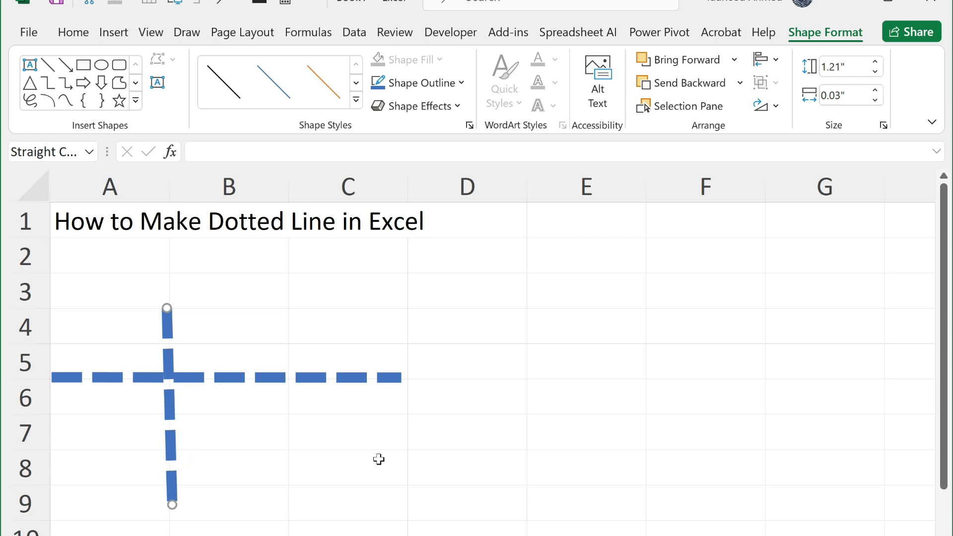
key("ctrl+v")
left_click_drag(283, 299, 290, 370)
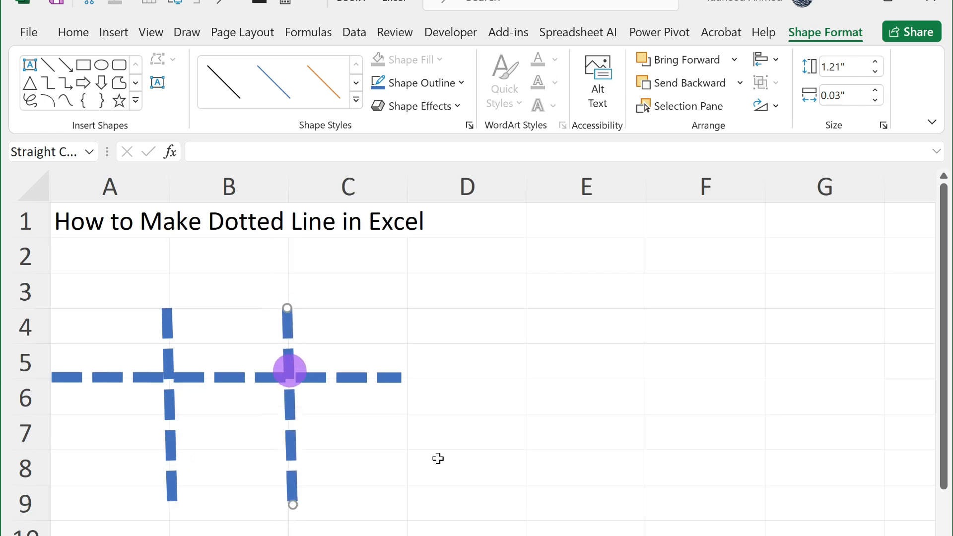
left_click(470, 398)
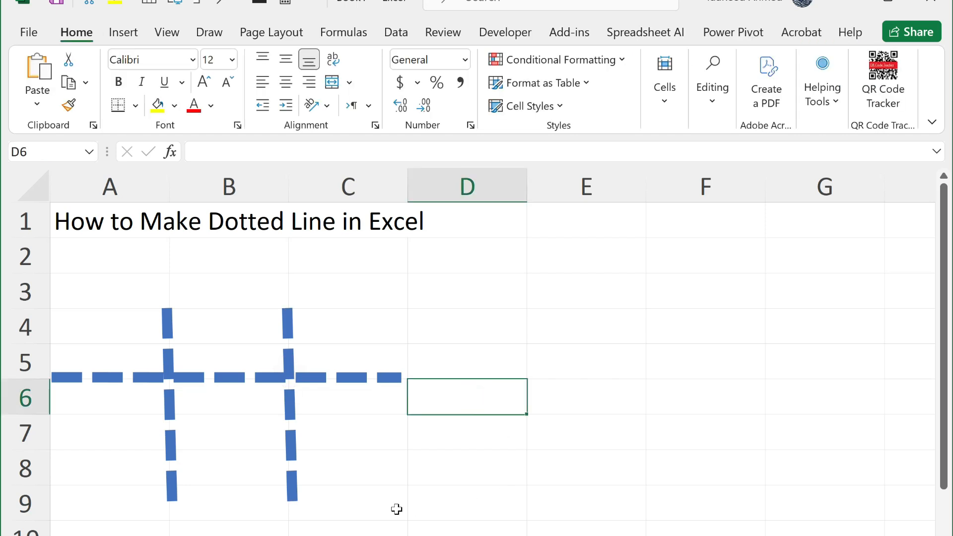
Copy the horizontal dashed line to the boundary between rows 6 and 7.
left_click(249, 379)
left_click_drag(249, 379, 229, 414)
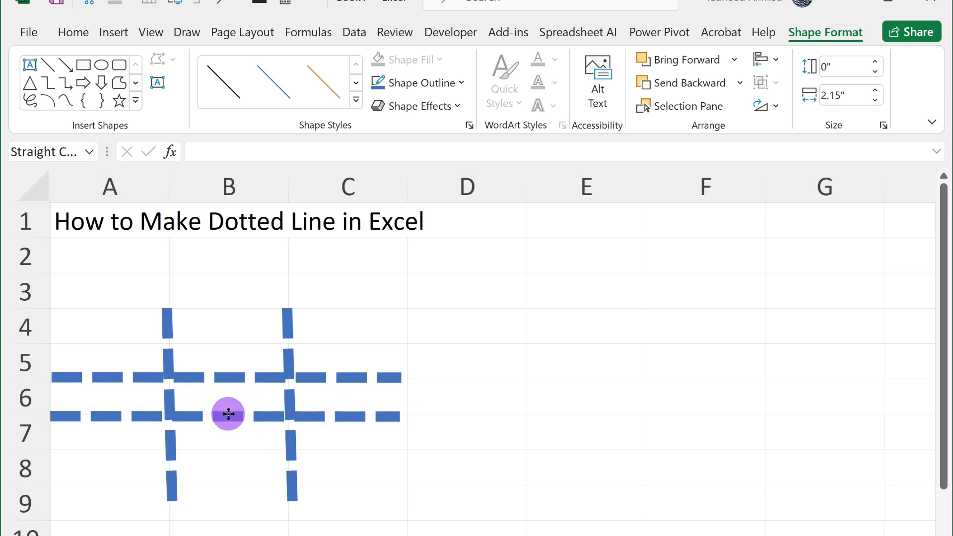
left_click(425, 371)
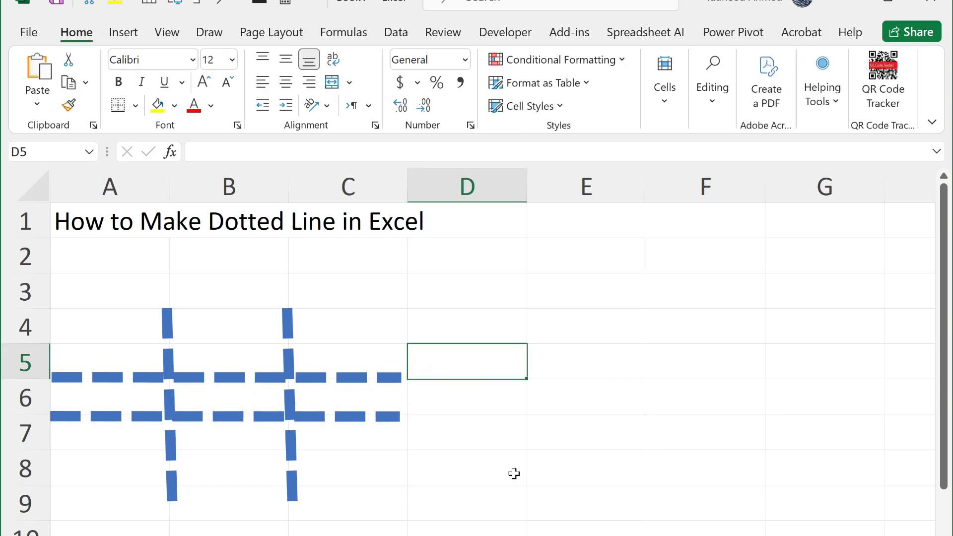